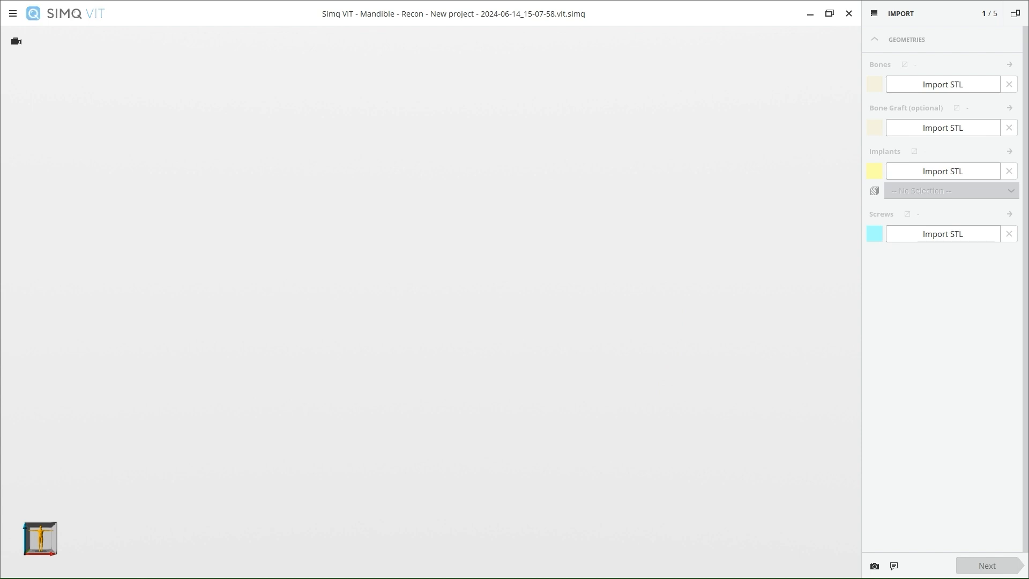
Import Bones_#06_mandible_cut_1 and Bones_#06_mandible_cut_2 as bones, and Bonegraft_#06_transplant_combined as the bone graft
{"action": "left_click", "coordinate": [943, 85]}
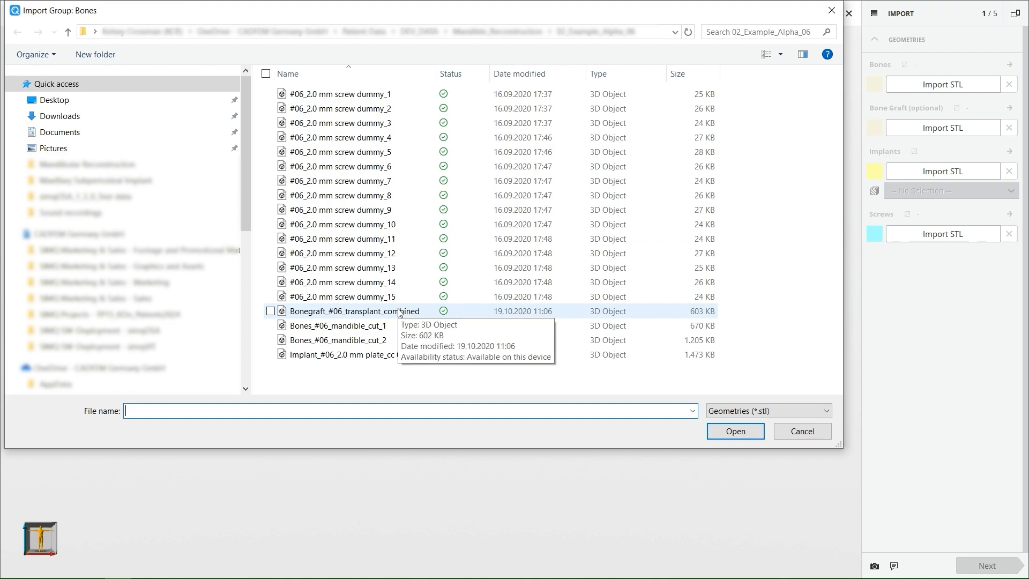
{"action": "left_click", "coordinate": [271, 325]}
{"action": "left_click", "coordinate": [271, 339]}
{"action": "left_click", "coordinate": [735, 431]}
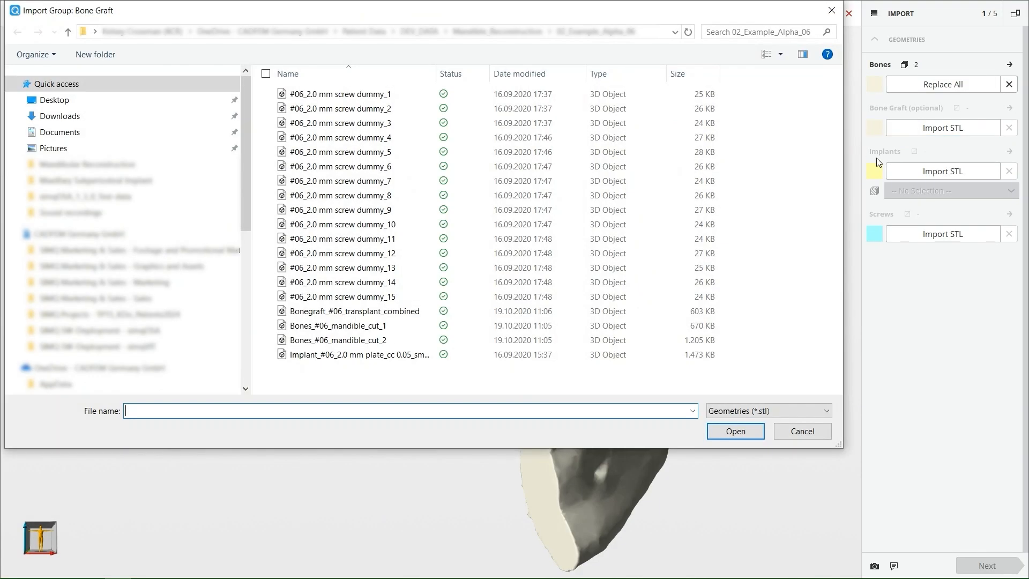
{"action": "left_click", "coordinate": [270, 312]}
{"action": "left_click", "coordinate": [735, 431]}
Import the Implant_#06_2.0 mm plate STL as the implant and assign it the material Titanium Grade 23, ASTMF136
{"action": "left_click", "coordinate": [943, 171]}
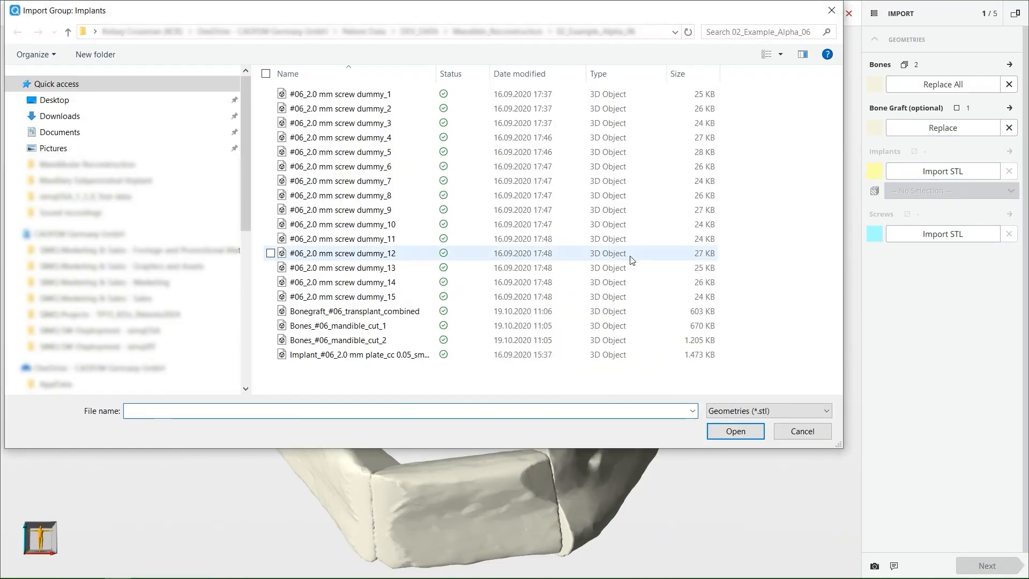
{"action": "left_click", "coordinate": [270, 354]}
{"action": "left_click", "coordinate": [736, 431]}
{"action": "left_click", "coordinate": [951, 191]}
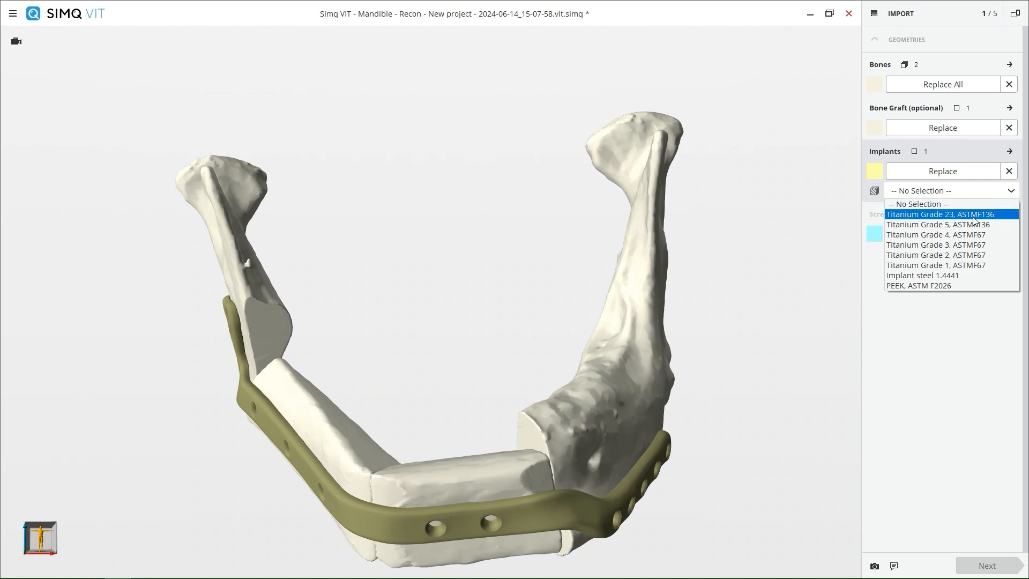
{"action": "left_click", "coordinate": [973, 215]}
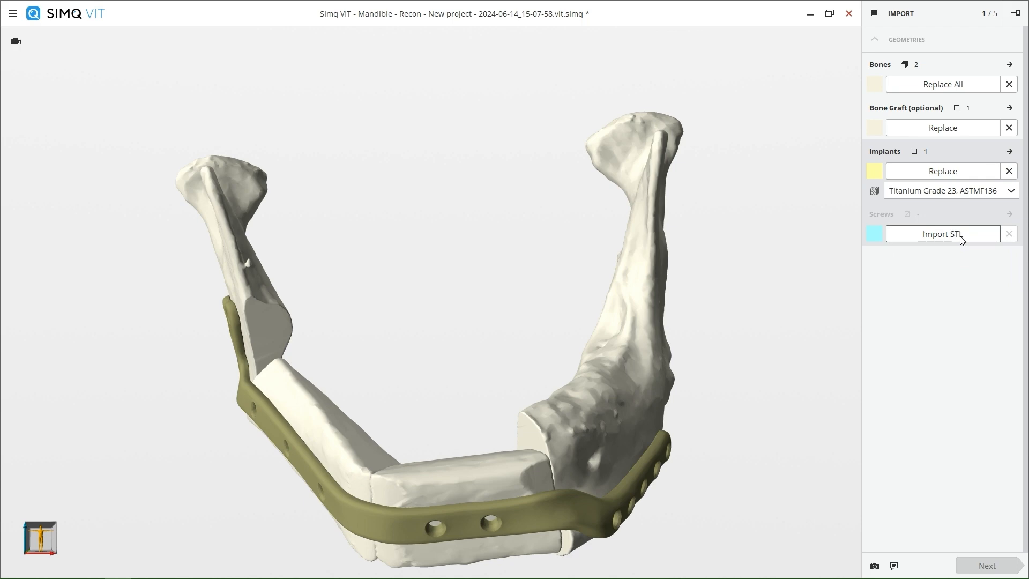
Import the STL files #06_2.0 mm screw dummy_1 through dummy_15 as screws
{"action": "left_click", "coordinate": [961, 235]}
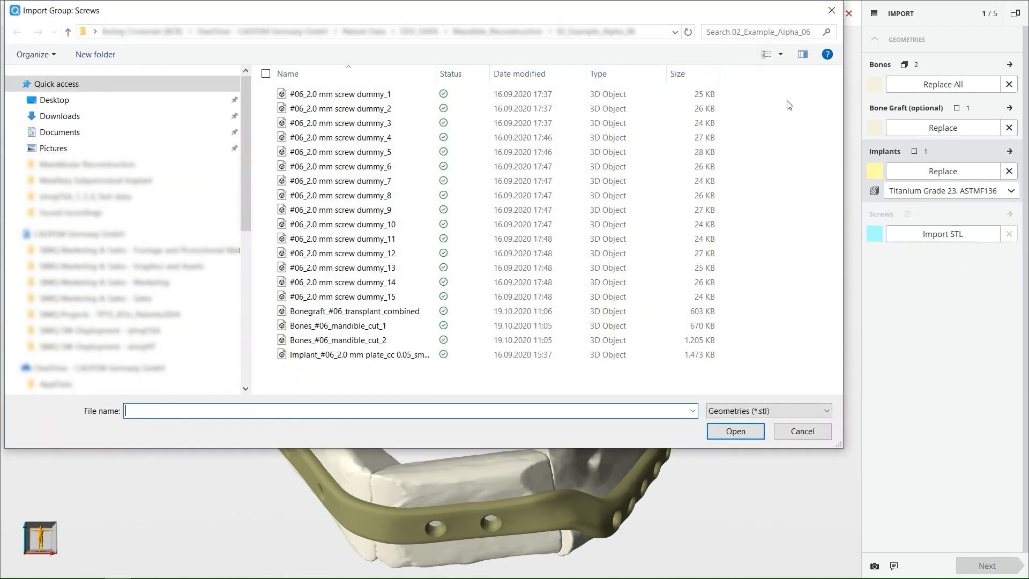
{"action": "left_click_drag", "start_coordinate": [780, 90], "coordinate": [586, 290]}
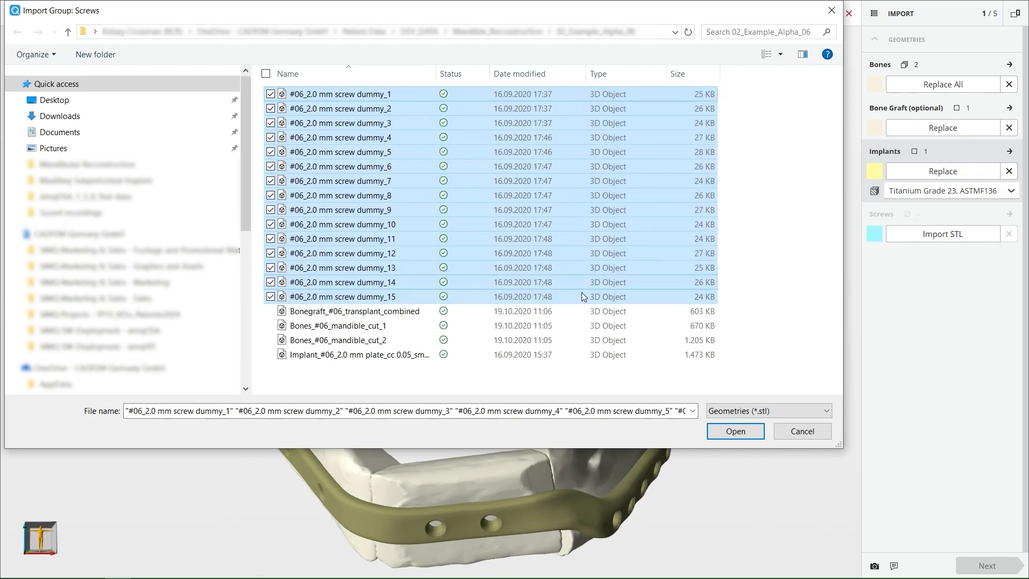
{"action": "left_click", "coordinate": [735, 431]}
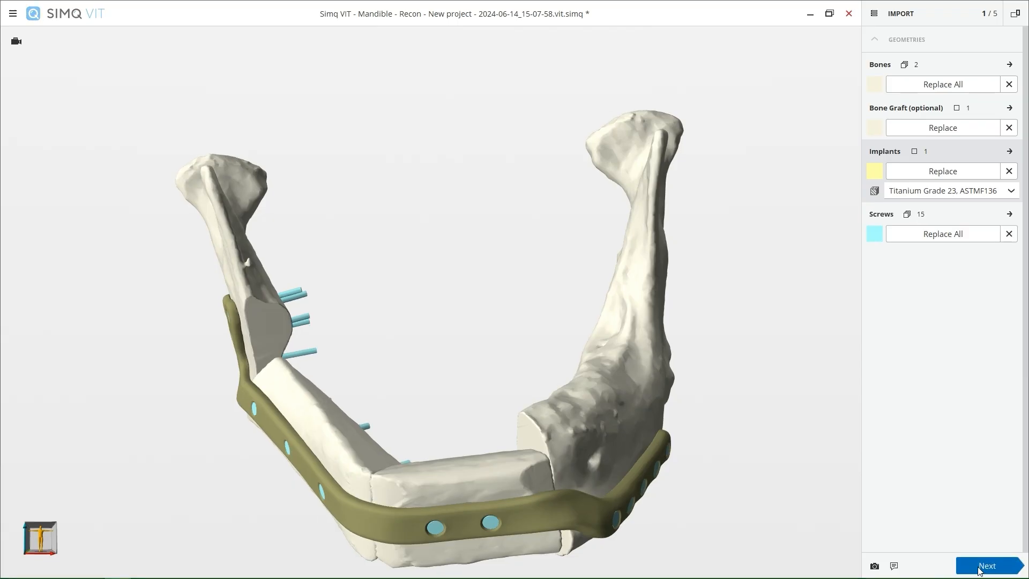
Proceed to the landmarks stage and place the right-side Condyle, Coronoid, Incisura, Upper Angulus and Lower Angulus landmarks on the mandible
{"action": "left_click", "coordinate": [980, 566]}
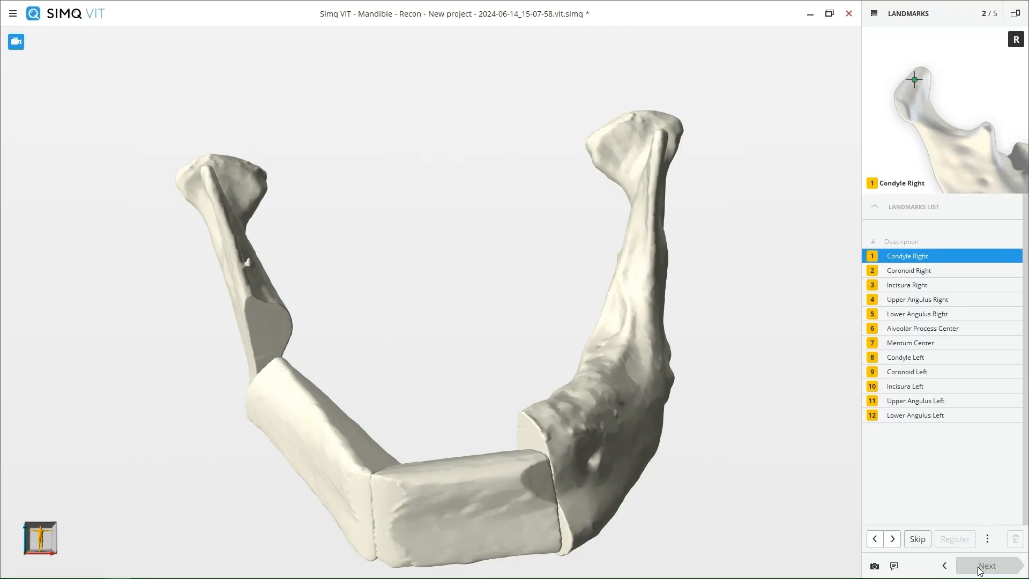
{"action": "scroll", "coordinate": [397, 224], "scroll_direction": "down", "scroll_amount": 1}
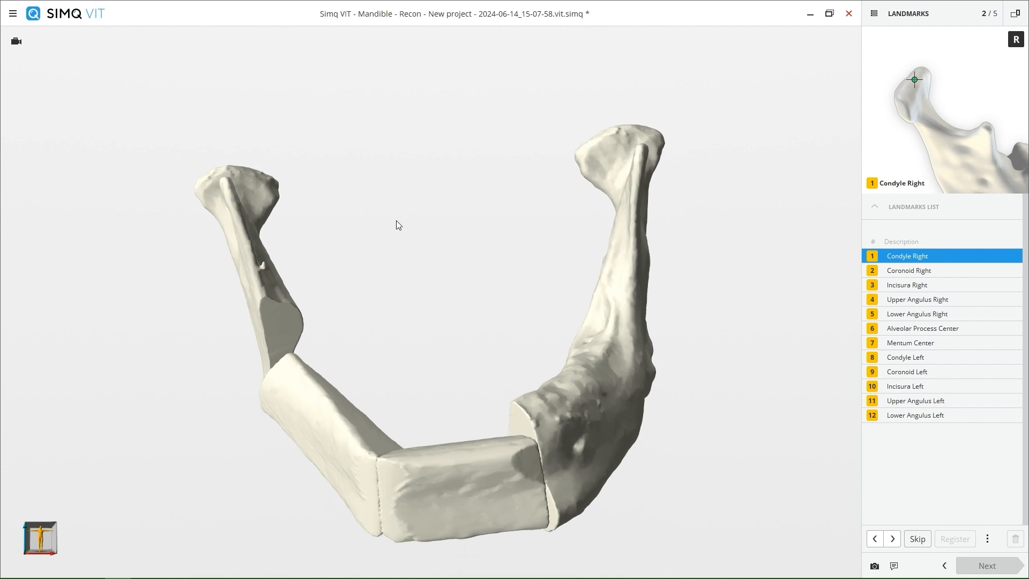
{"action": "middle_click_drag", "start_coordinate": [265, 298], "coordinate": [493, 336]}
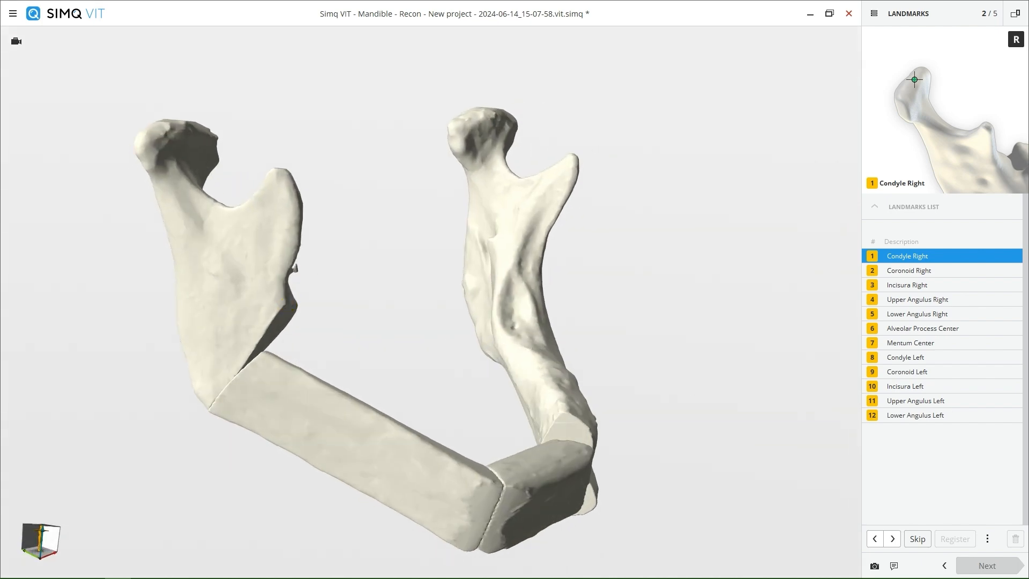
{"action": "middle_click_drag", "start_coordinate": [169, 226], "coordinate": [212, 205]}
{"action": "left_click", "coordinate": [196, 176]}
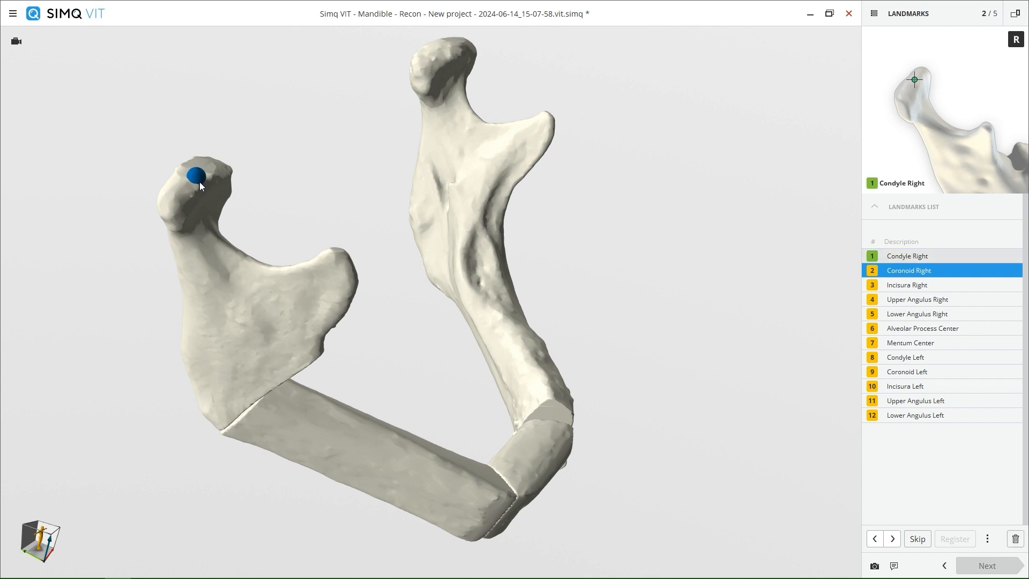
{"action": "left_click", "coordinate": [337, 255]}
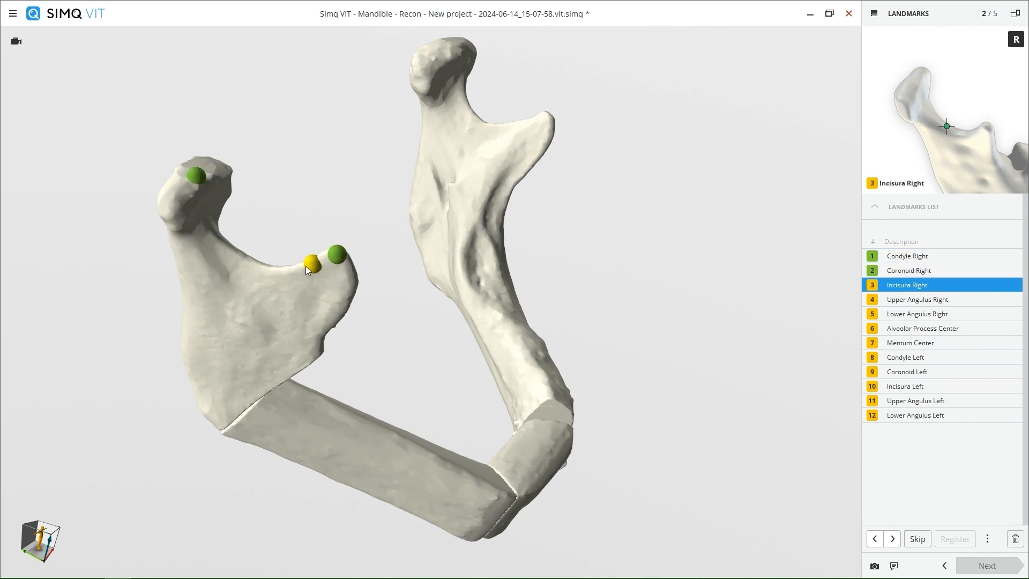
{"action": "left_click", "coordinate": [245, 259]}
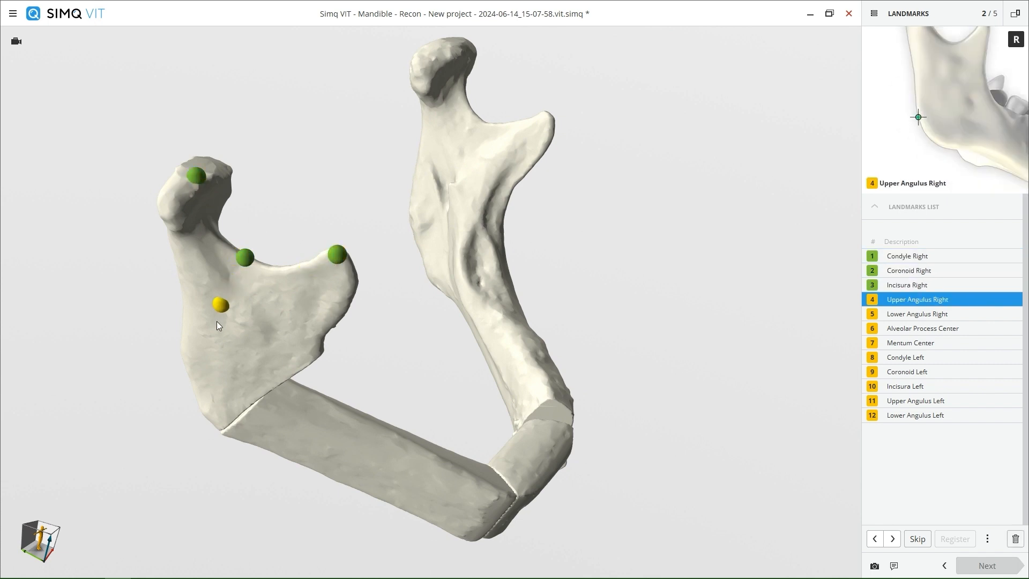
{"action": "left_click", "coordinate": [207, 267]}
{"action": "left_click", "coordinate": [225, 352]}
Place the Alveolar Process Center and Mentum Center landmarks, plus the left-side Condyle, Coronoid, Incisura, Upper Angulus and Lower Angulus landmarks
{"action": "left_click", "coordinate": [446, 423]}
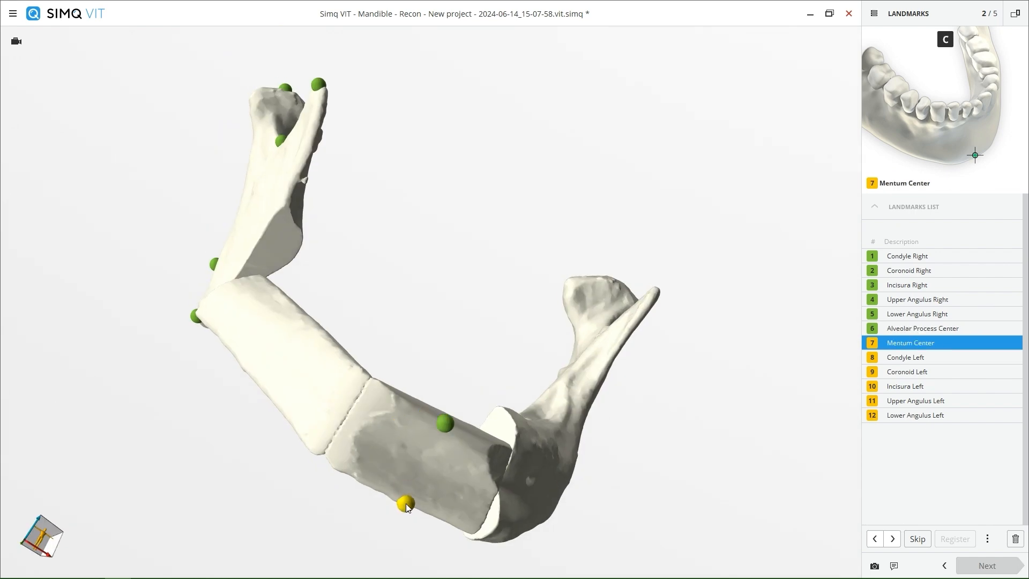
{"action": "left_click", "coordinate": [407, 503]}
{"action": "left_click", "coordinate": [603, 337]}
{"action": "left_click", "coordinate": [404, 309]}
{"action": "left_click", "coordinate": [503, 386]}
{"action": "left_click", "coordinate": [569, 339]}
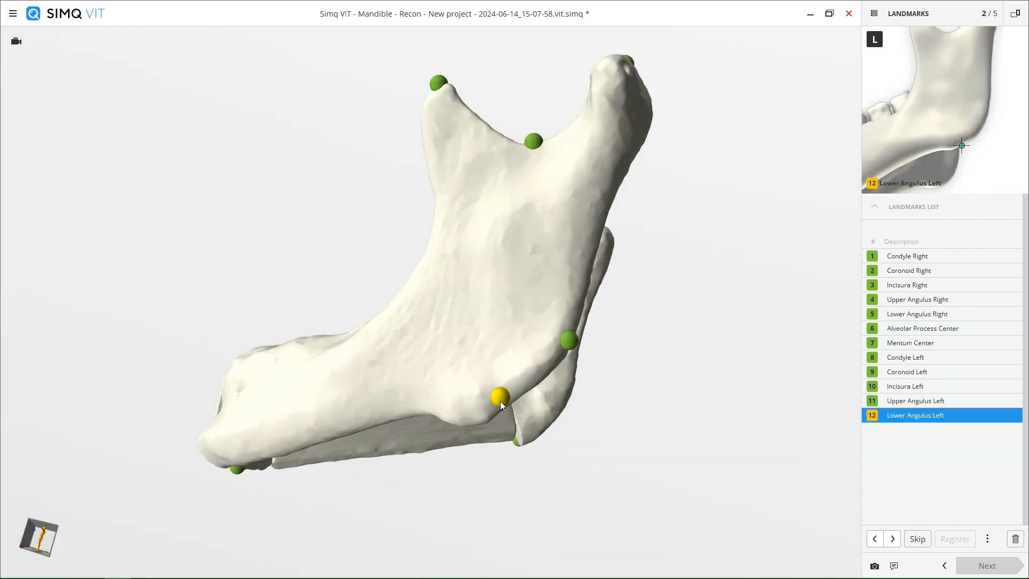
{"action": "left_click", "coordinate": [505, 403]}
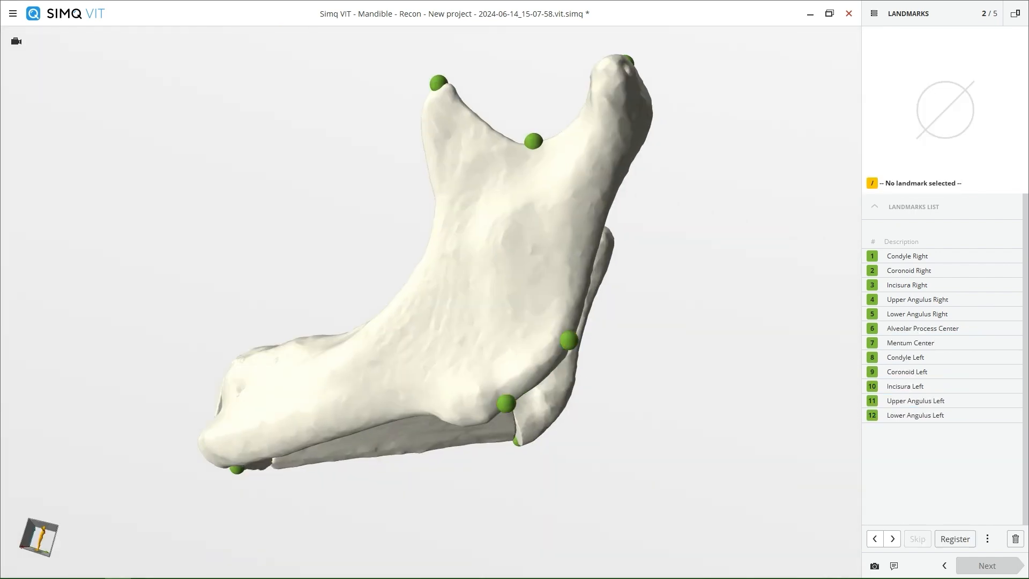
Register the patient geometry to the reference mandible using the placed landmarks and verify the registration
{"action": "middle_click_drag", "start_coordinate": [506, 403], "coordinate": [702, 357]}
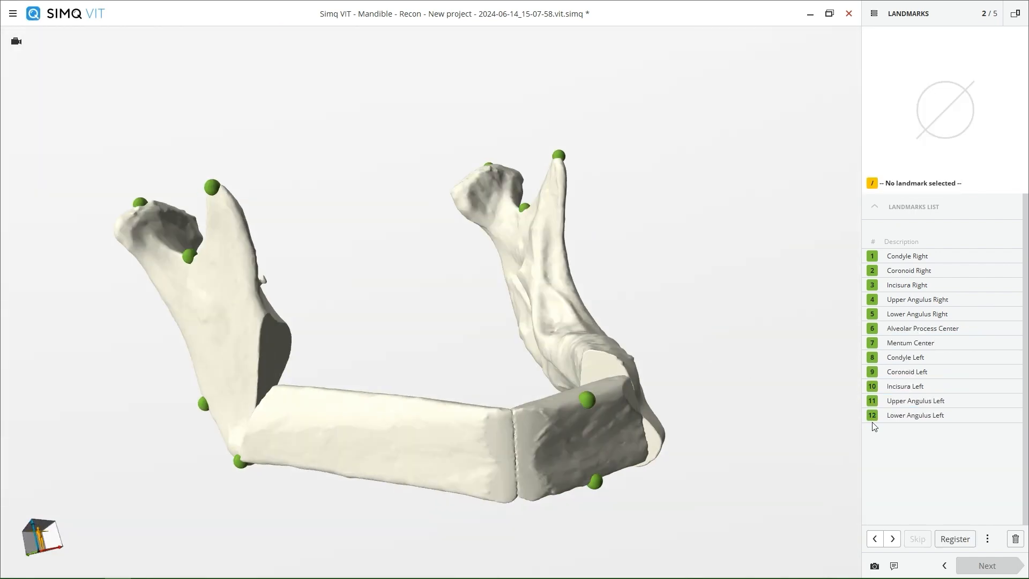
{"action": "left_click", "coordinate": [970, 542]}
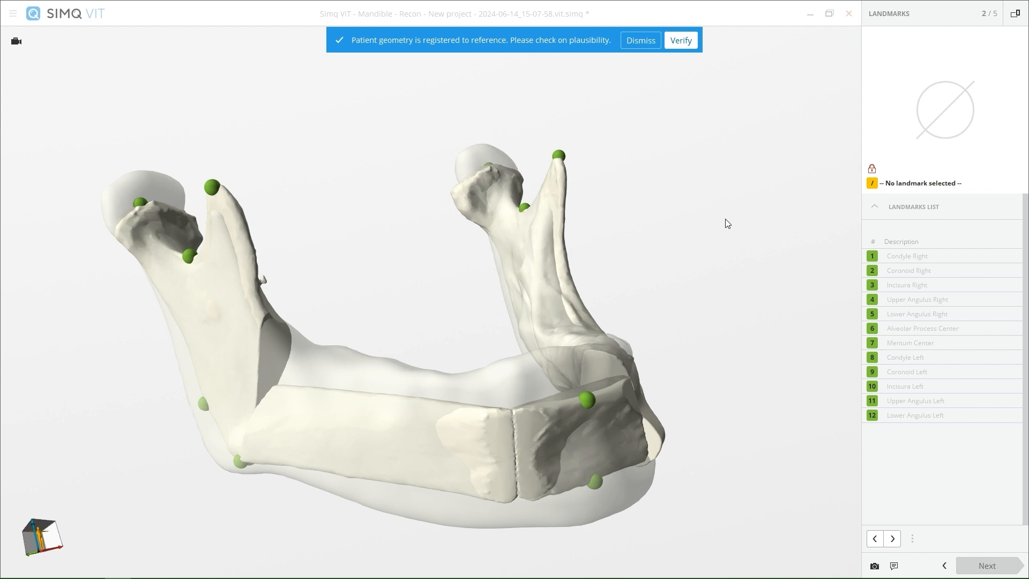
{"action": "left_click", "coordinate": [681, 41]}
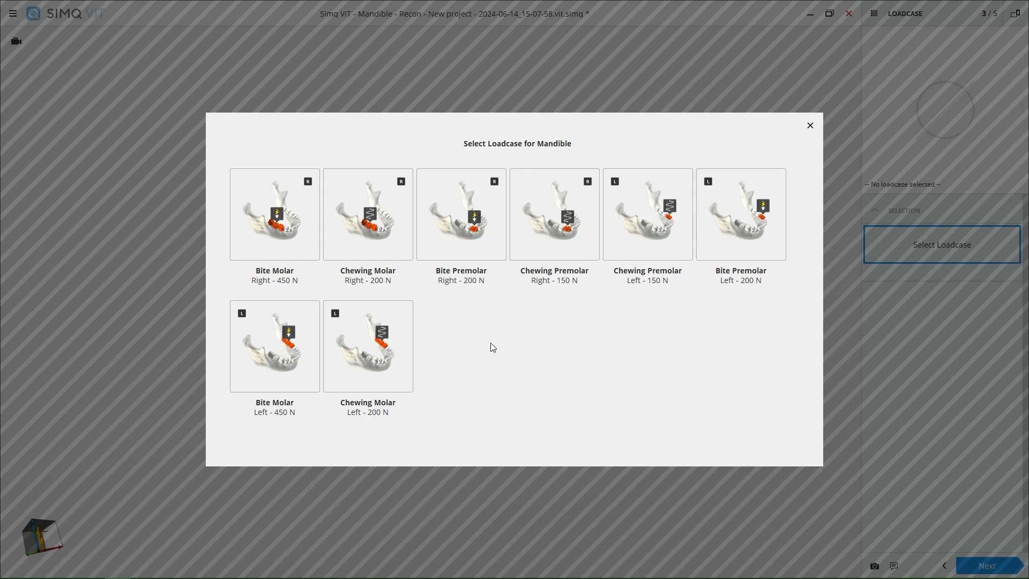
Select the Bite Molar Right - 450 N loadcase and shift its main force point slightly along the bone graft
{"action": "left_click", "coordinate": [297, 220]}
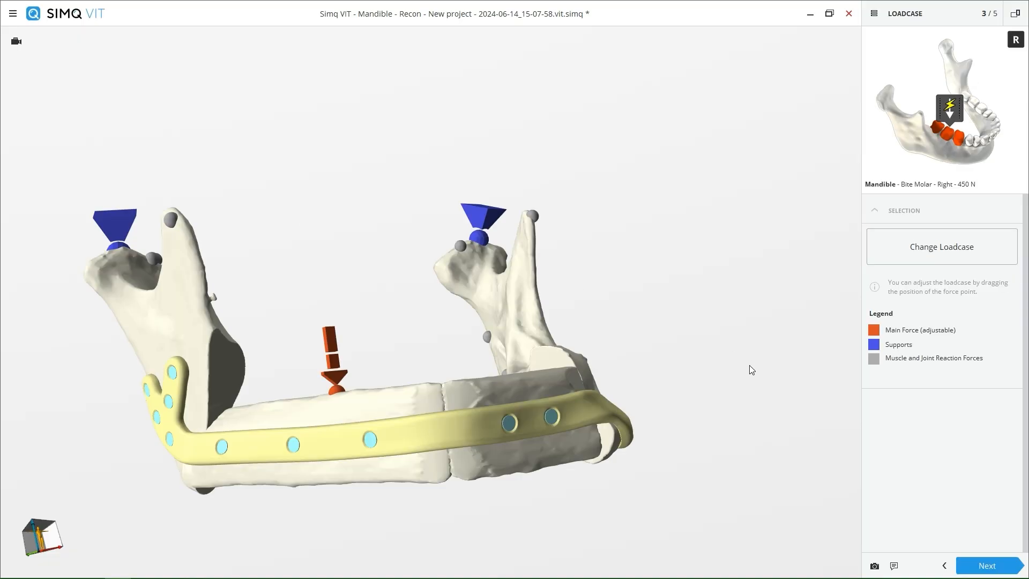
{"action": "middle_click_drag", "start_coordinate": [548, 374], "coordinate": [623, 396]}
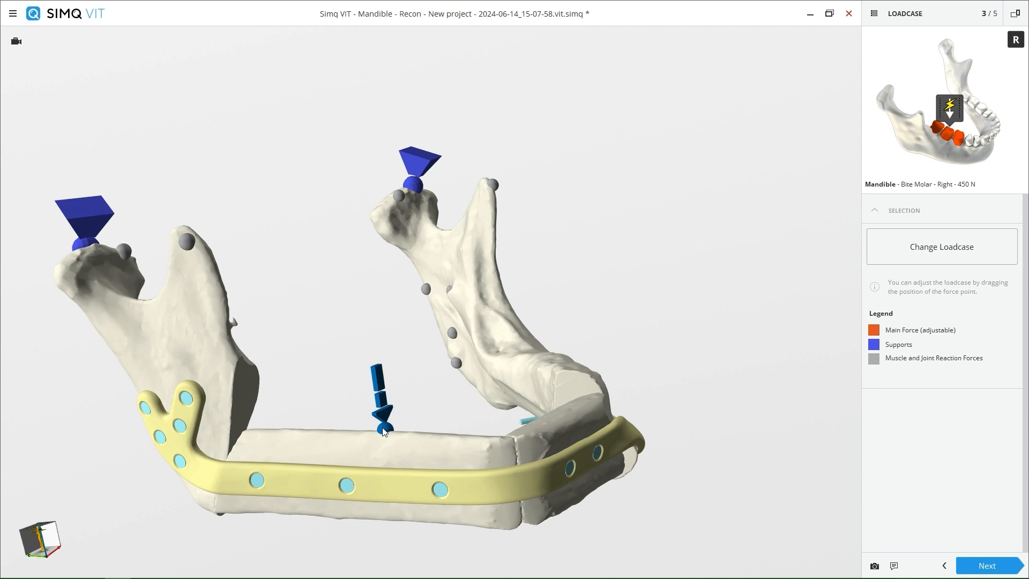
{"action": "mouse_move", "coordinate": [384, 431]}
{"action": "left_mouse_down"}
{"action": "mouse_move", "coordinate": [328, 435]}
{"action": "mouse_move", "coordinate": [393, 434]}
{"action": "mouse_move", "coordinate": [348, 424]}
{"action": "mouse_move", "coordinate": [392, 431]}
{"action": "left_mouse_up"}
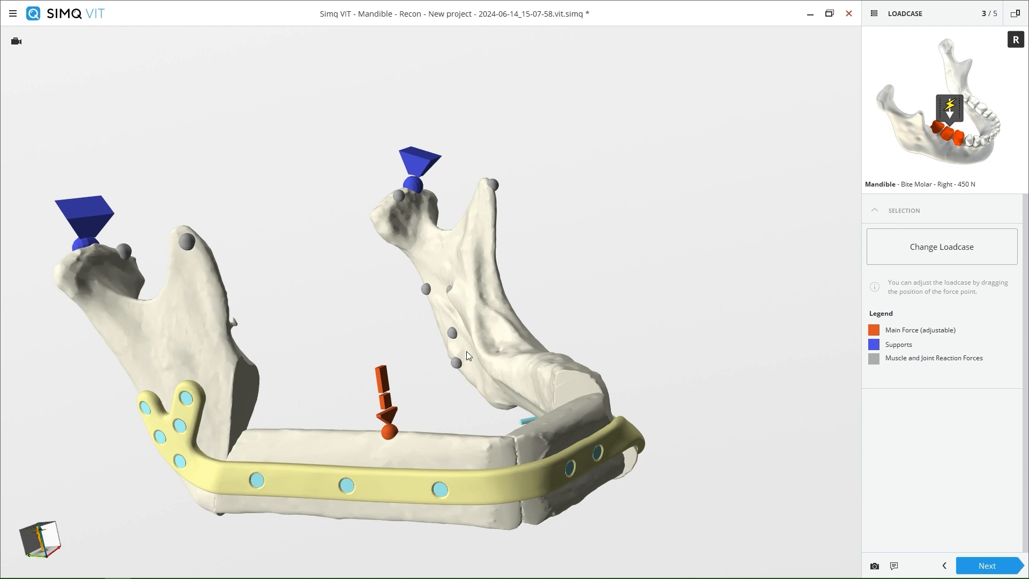
Check the loadcase setup from all sides, proceed to the simulation stage and send the simulation to the solver
{"action": "middle_click_drag", "start_coordinate": [276, 415], "coordinate": [535, 368]}
{"action": "middle_click_drag", "start_coordinate": [370, 394], "coordinate": [675, 378]}
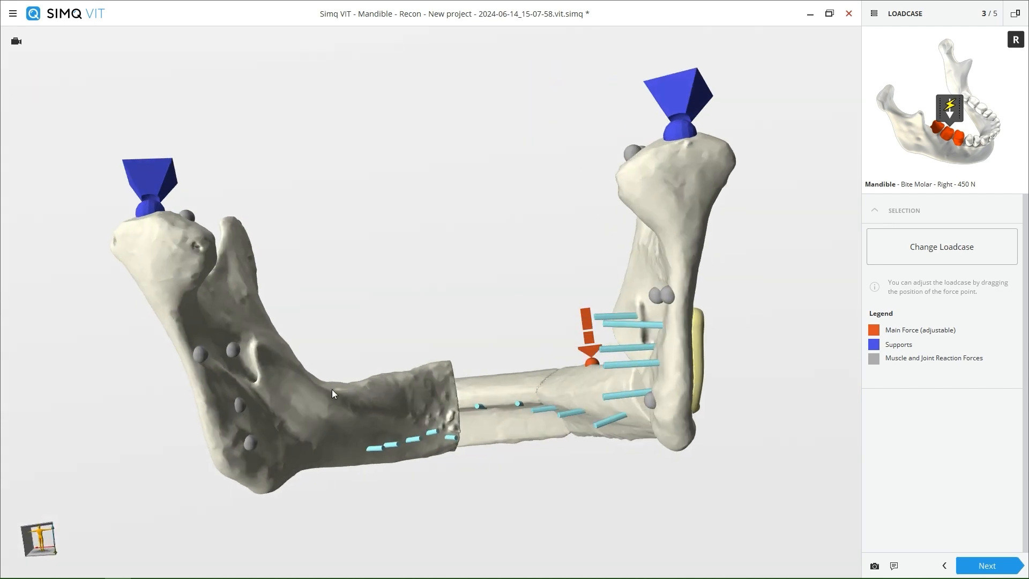
{"action": "middle_click_drag", "start_coordinate": [332, 389], "coordinate": [610, 432]}
{"action": "left_click", "coordinate": [996, 566]}
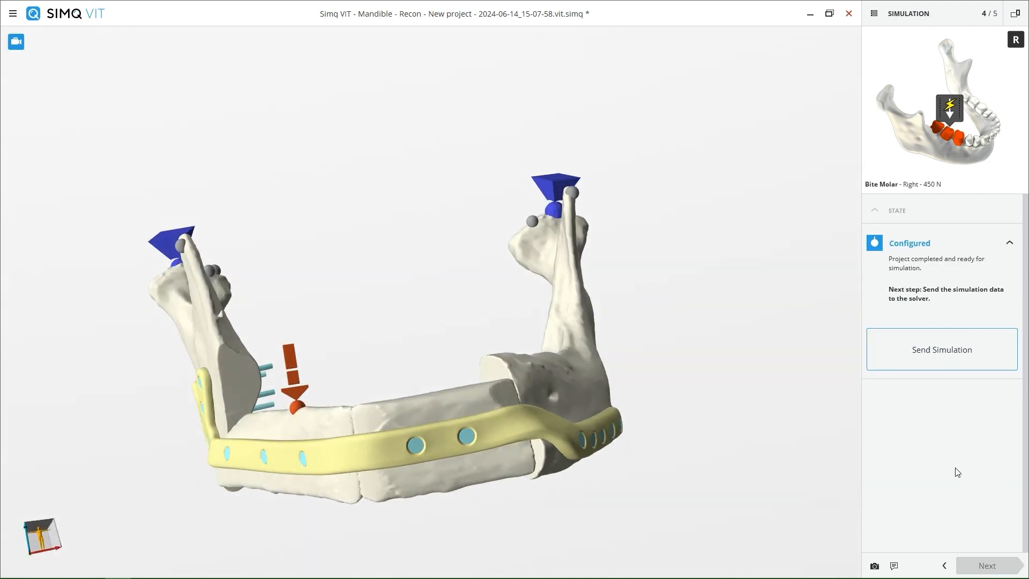
{"action": "left_click", "coordinate": [996, 359]}
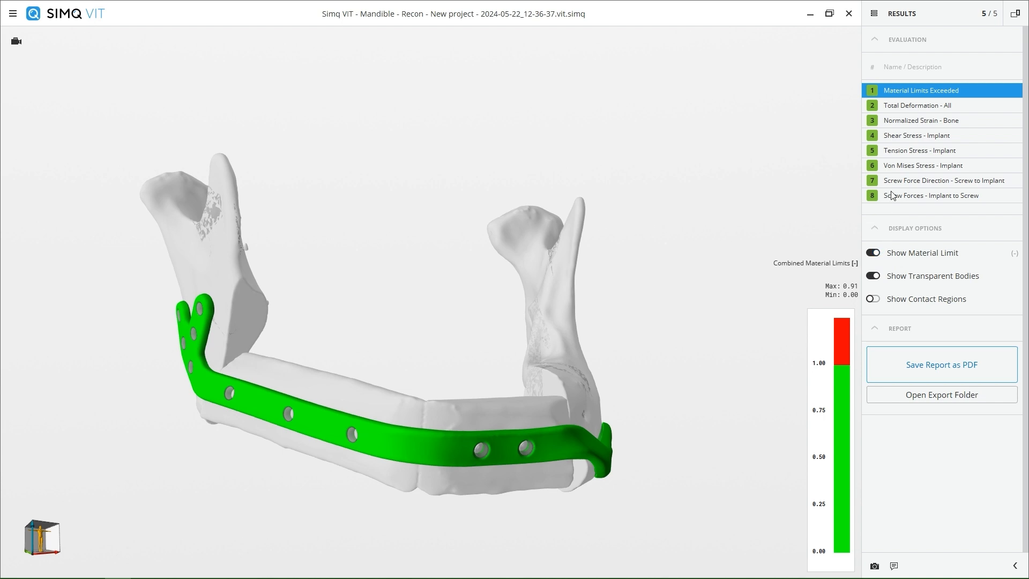
Display the Total Deformation - All result and examine the deformation across the mandible and plate
{"action": "left_click", "coordinate": [904, 105]}
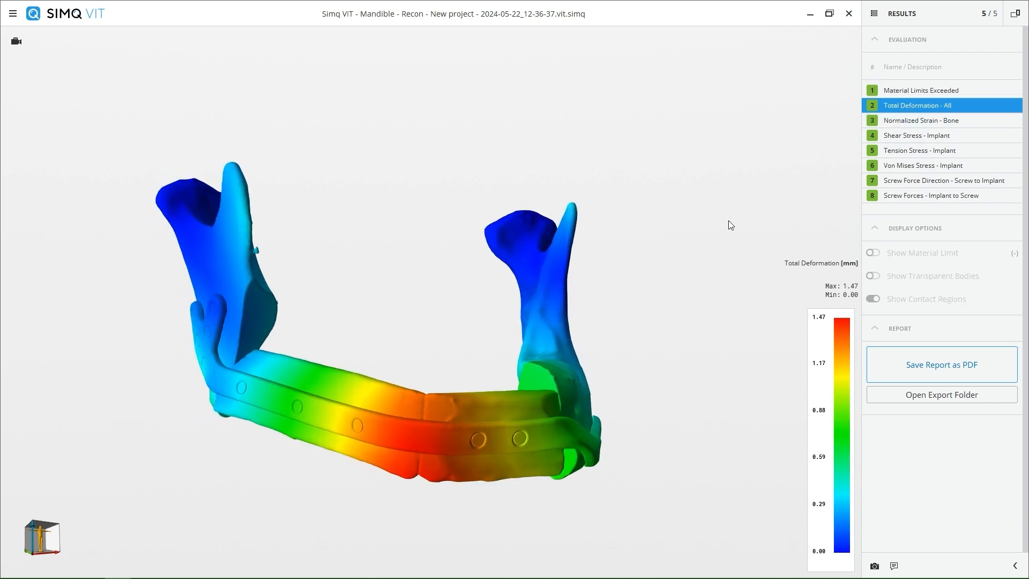
{"action": "left_click_drag", "start_coordinate": [736, 234], "coordinate": [689, 274]}
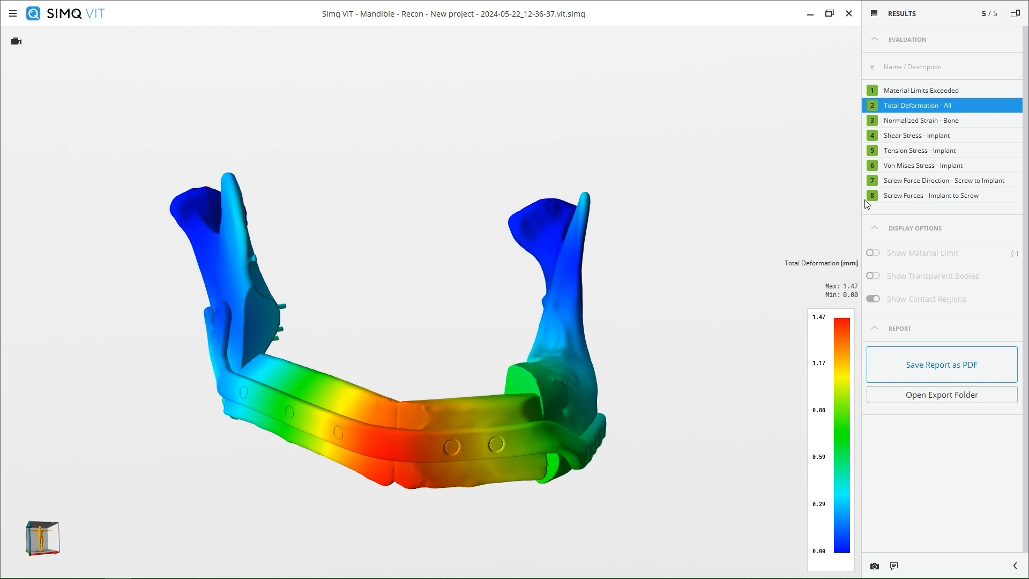
Display the Normalized Strain - Bone result and examine the strain around the screw holes up close
{"action": "left_click", "coordinate": [985, 121]}
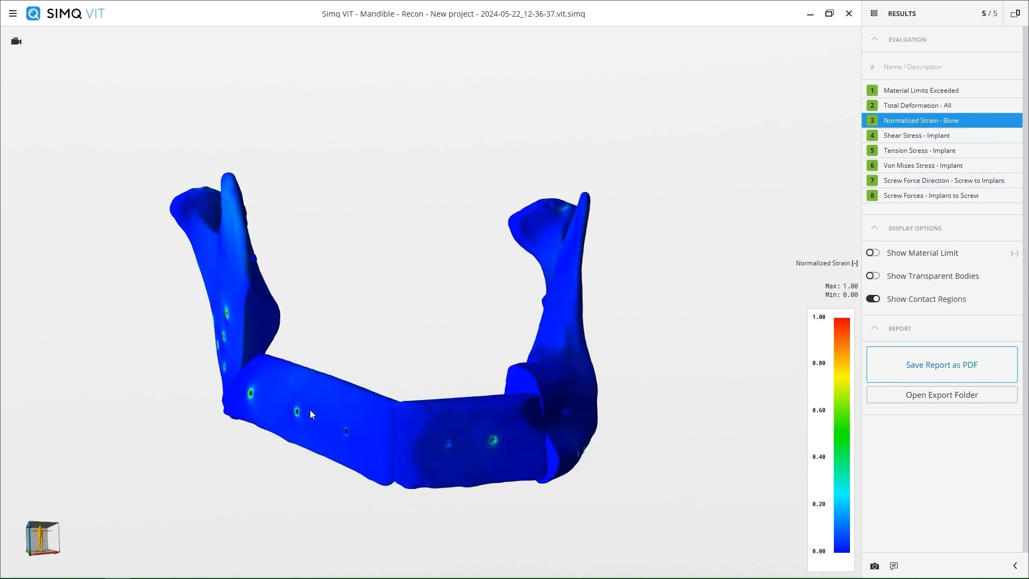
{"action": "left_click_drag", "start_coordinate": [299, 420], "coordinate": [478, 431]}
{"action": "scroll", "coordinate": [479, 426], "scroll_direction": "up", "scroll_amount": 3}
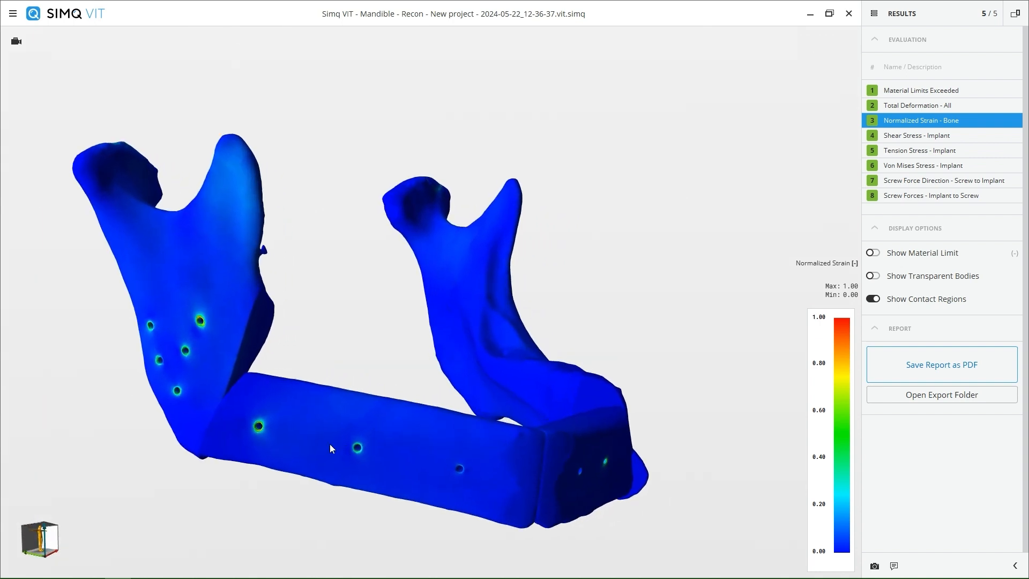
{"action": "left_click_drag", "start_coordinate": [330, 443], "coordinate": [429, 454]}
{"action": "scroll", "coordinate": [424, 450], "scroll_direction": "up", "scroll_amount": 2}
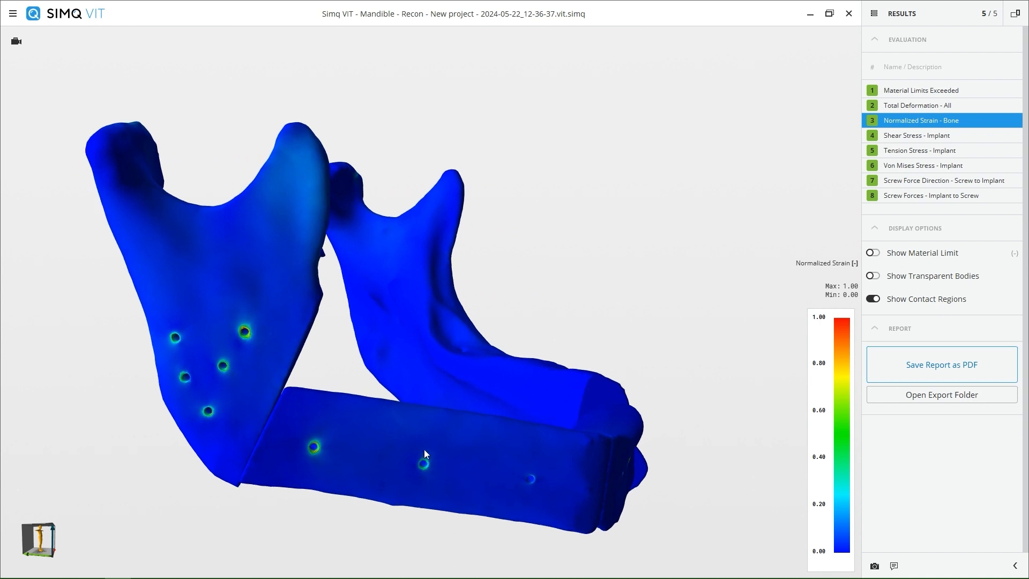
{"action": "left_click_drag", "start_coordinate": [319, 429], "coordinate": [243, 396]}
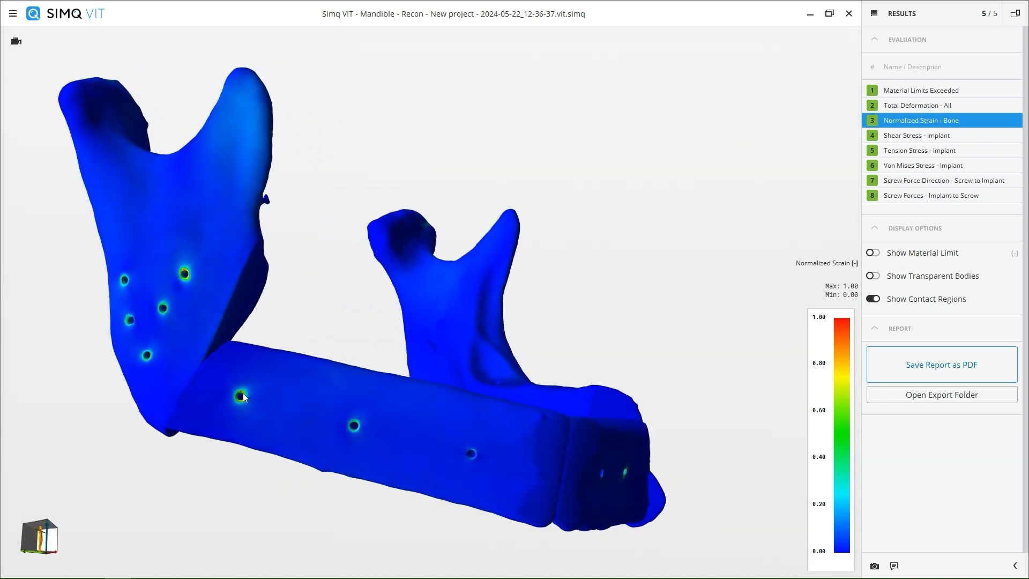
{"action": "scroll", "coordinate": [586, 377], "scroll_direction": "down", "scroll_amount": 5}
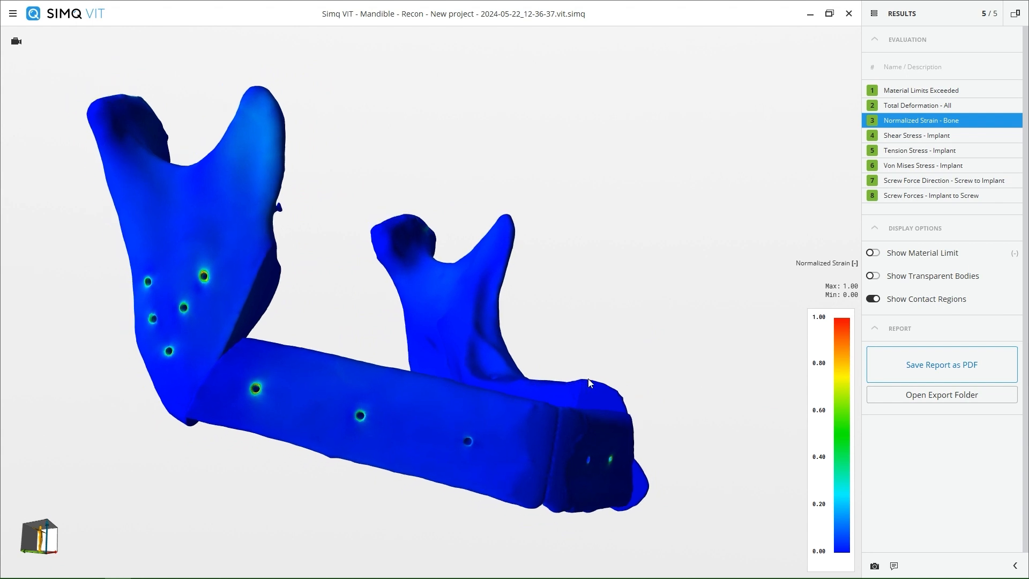
Display the Shear Stress - Implant result and examine the stress distribution along the plate from different angles
{"action": "left_click", "coordinate": [930, 136]}
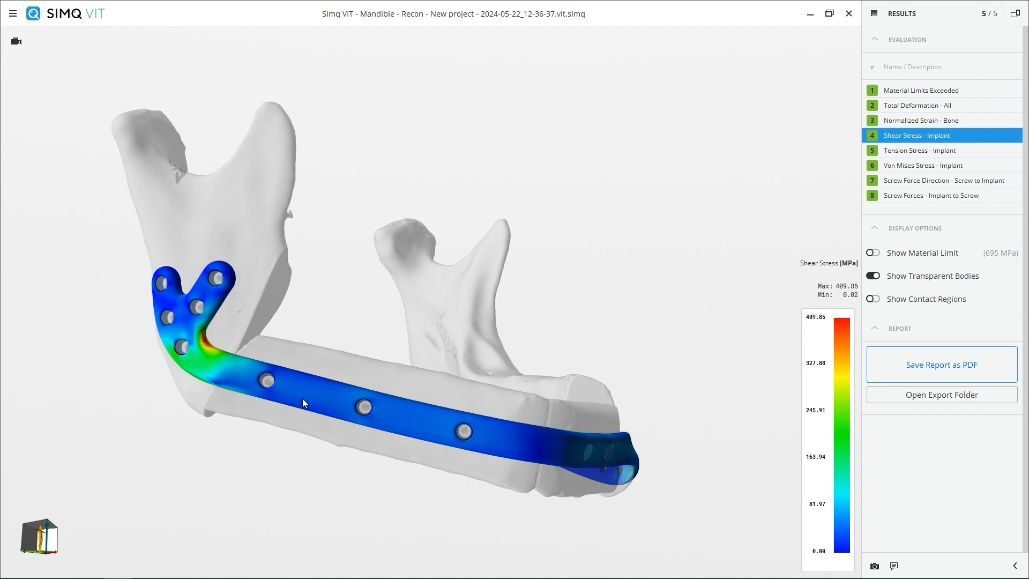
{"action": "left_click_drag", "start_coordinate": [303, 402], "coordinate": [396, 440]}
{"action": "left_click_drag", "start_coordinate": [615, 450], "coordinate": [456, 428]}
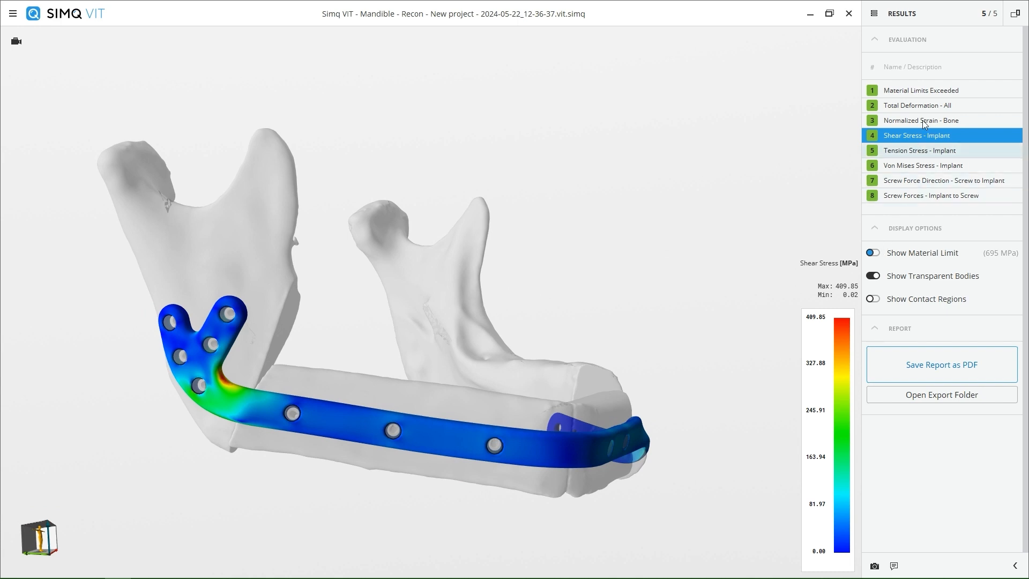
Display the Tension Stress - Implant result and compare its color scale with and without the material limit
{"action": "left_click", "coordinate": [923, 152]}
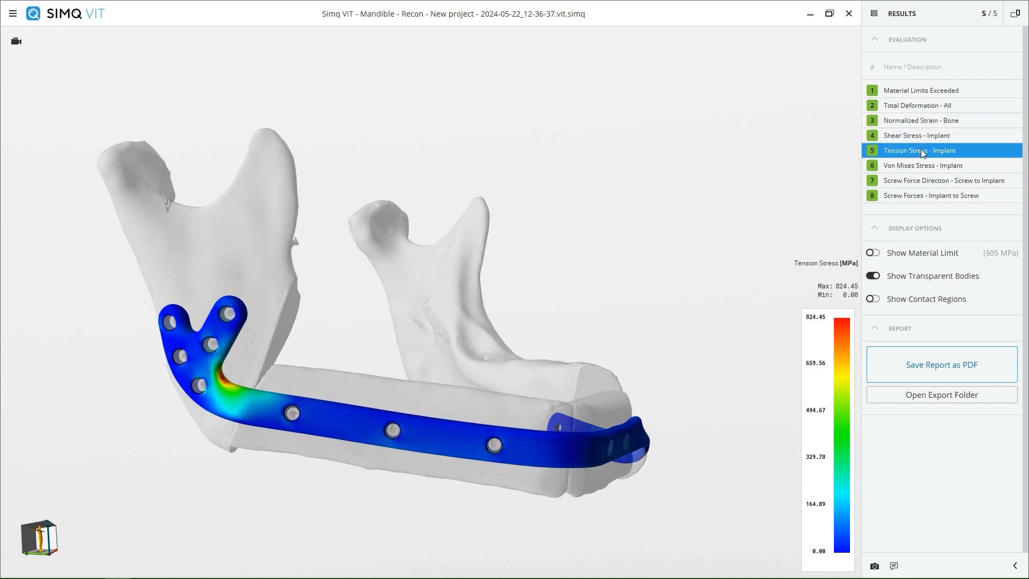
{"action": "left_click", "coordinate": [873, 253]}
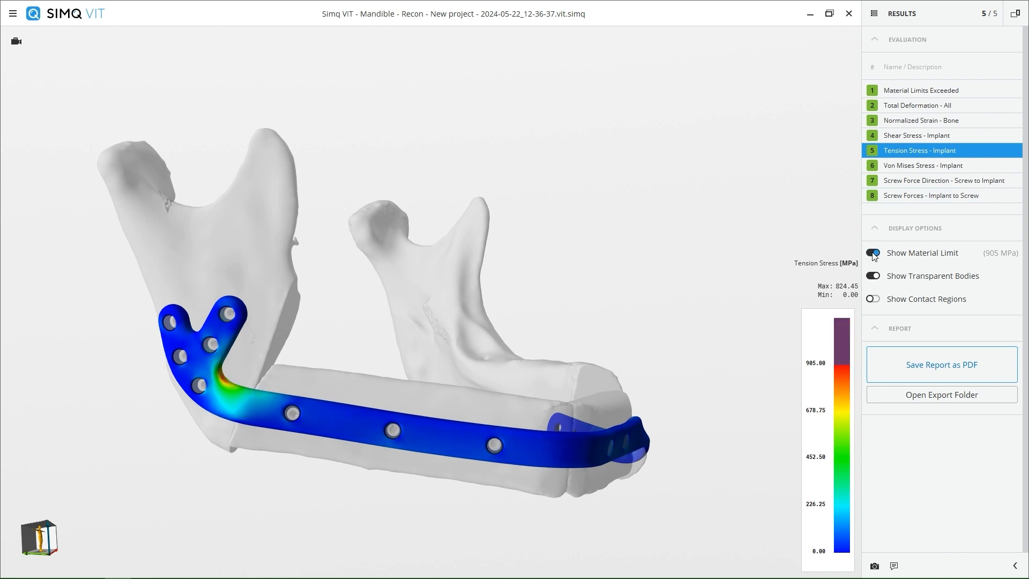
{"action": "left_click", "coordinate": [873, 253]}
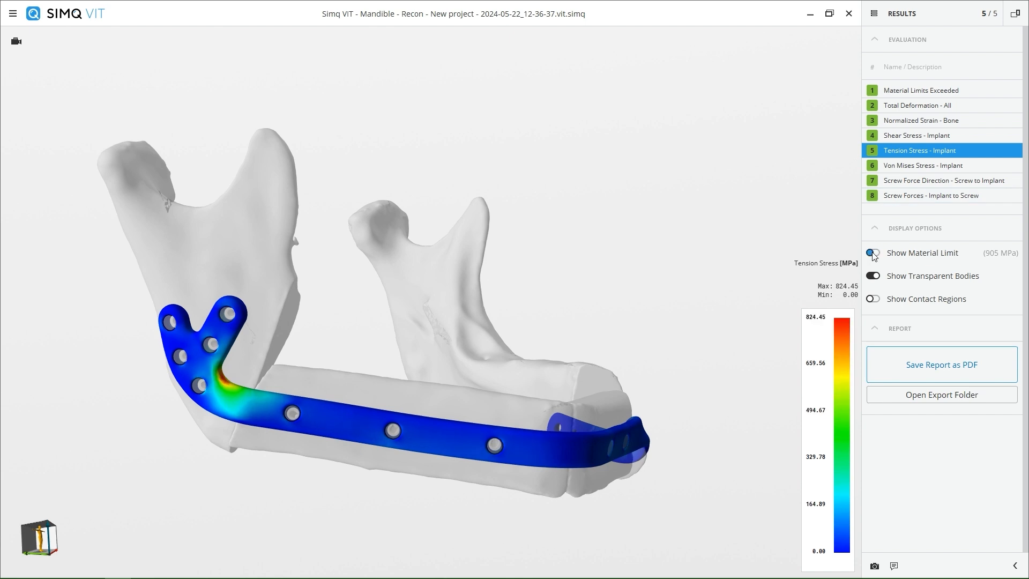
Display the Von Mises Stress - Implant result with the material limit and contact regions shown
{"action": "left_click", "coordinate": [927, 167]}
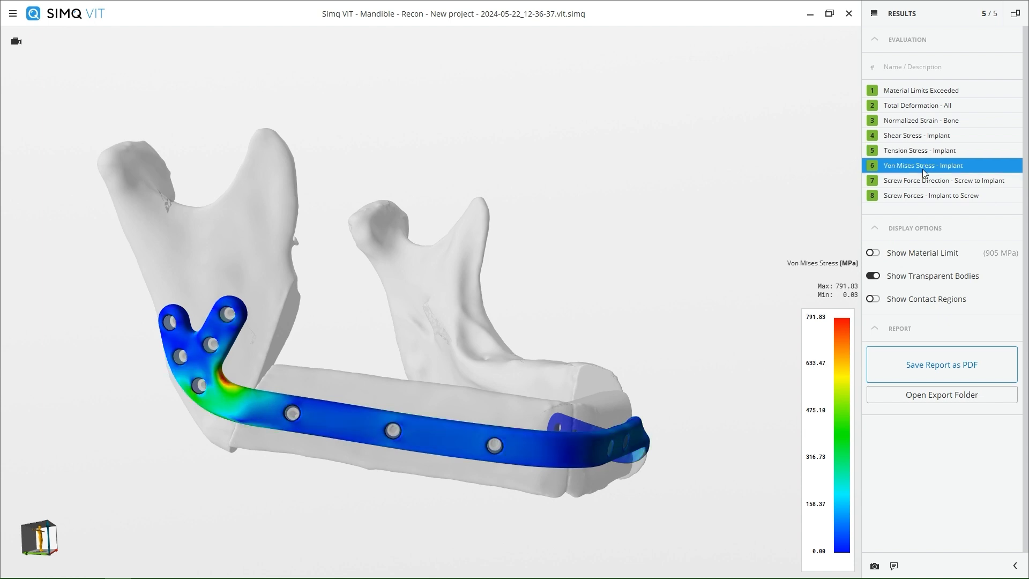
{"action": "left_click", "coordinate": [873, 253]}
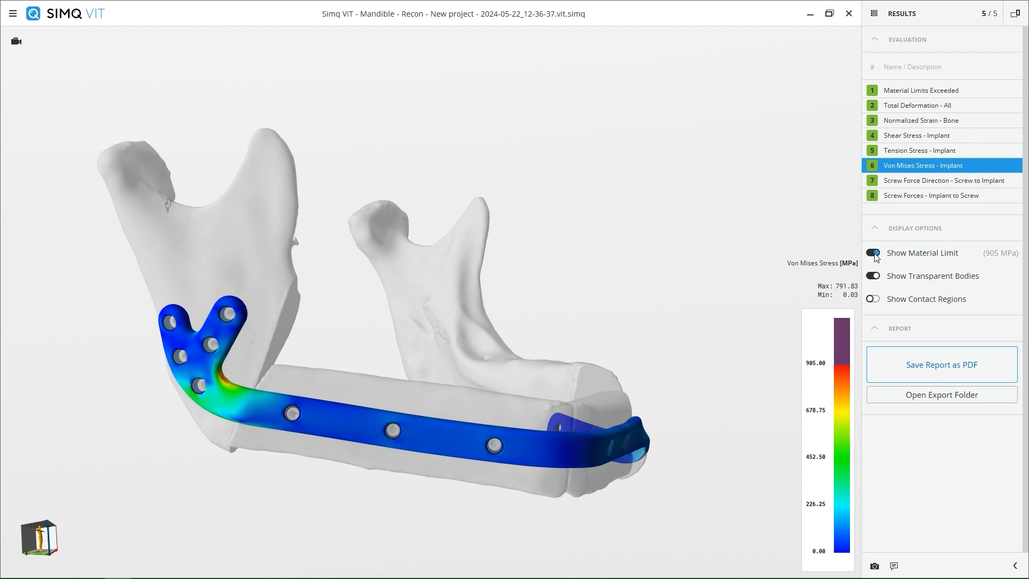
{"action": "left_click", "coordinate": [874, 299]}
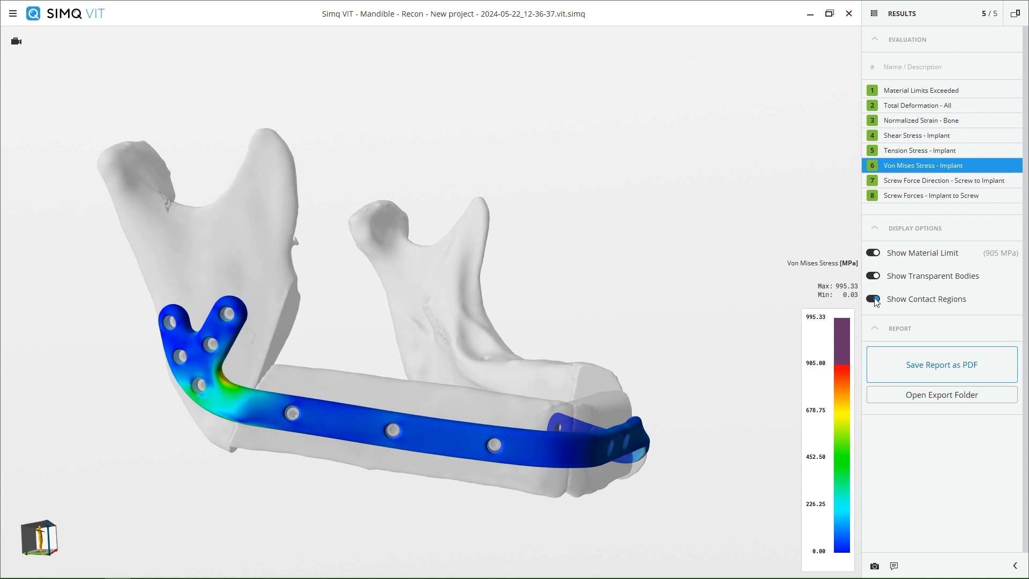
Examine the Screw Force Direction - Screw to Implant result from both sides of the mandible, followed by the Screw Forces - Implant to Screw result
{"action": "left_click", "coordinate": [914, 183]}
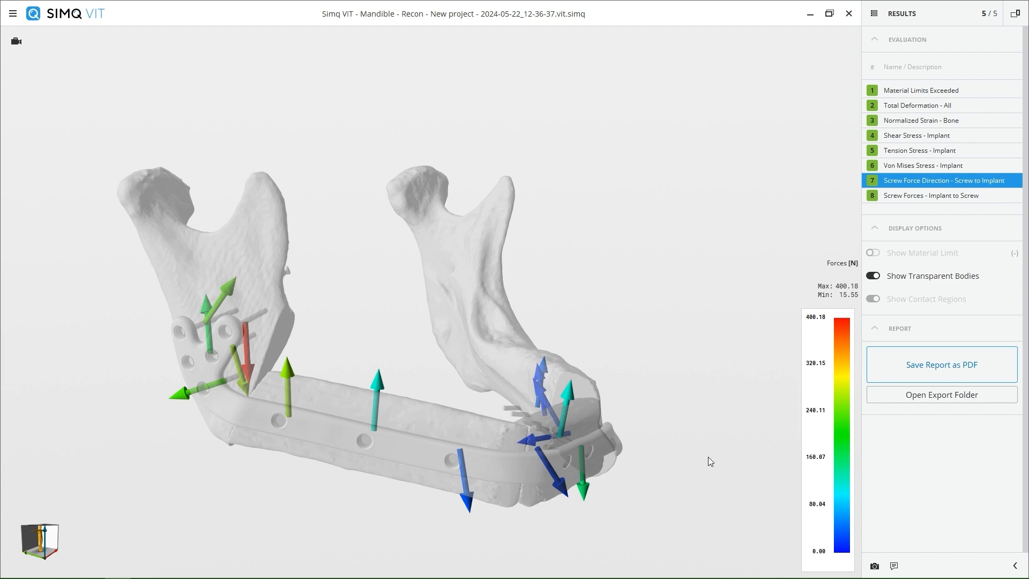
{"action": "left_click_drag", "start_coordinate": [711, 464], "coordinate": [226, 445]}
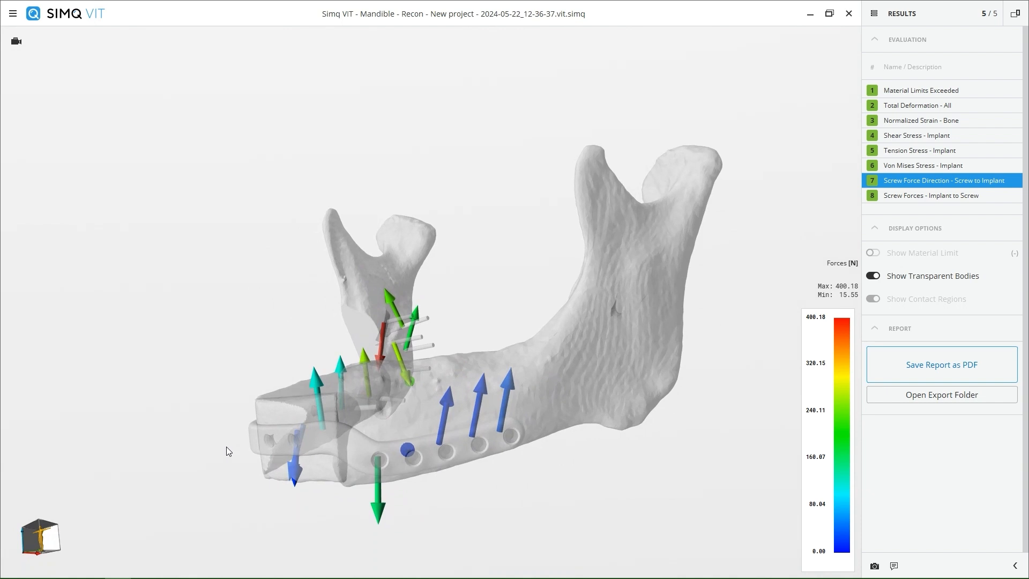
{"action": "left_click_drag", "start_coordinate": [226, 445], "coordinate": [678, 462]}
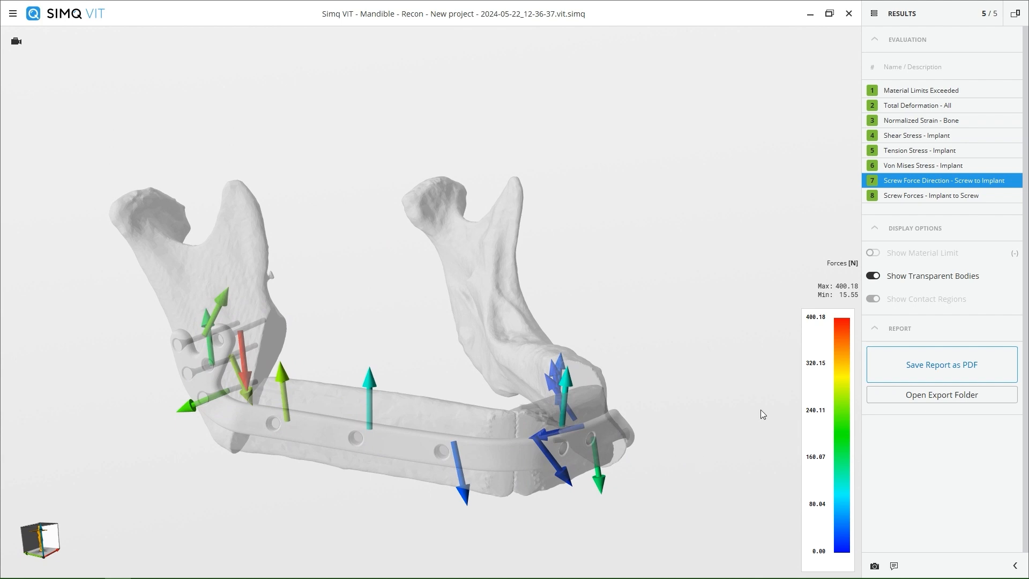
{"action": "left_click", "coordinate": [988, 198]}
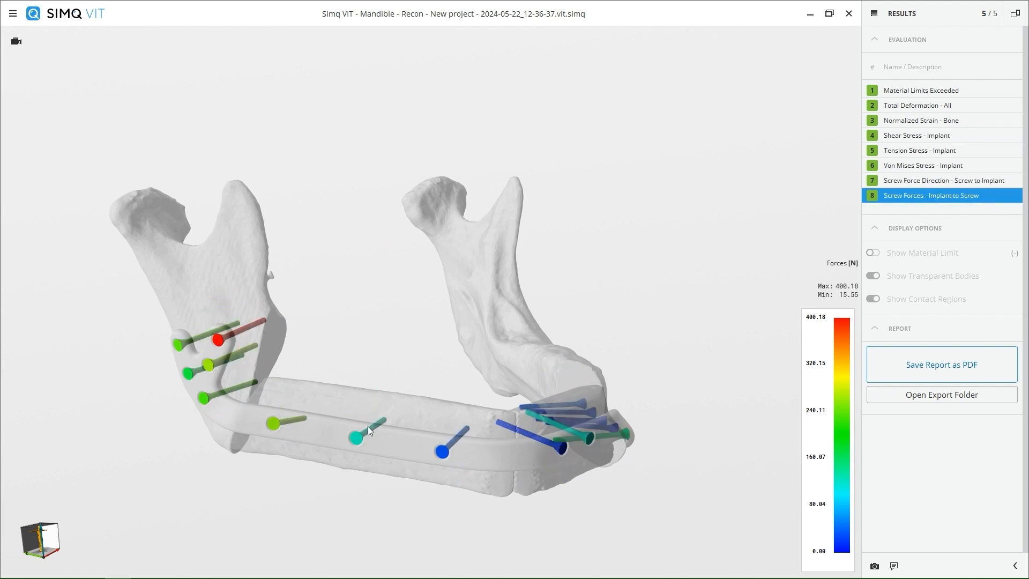
{"action": "left_click_drag", "start_coordinate": [637, 448], "coordinate": [432, 443]}
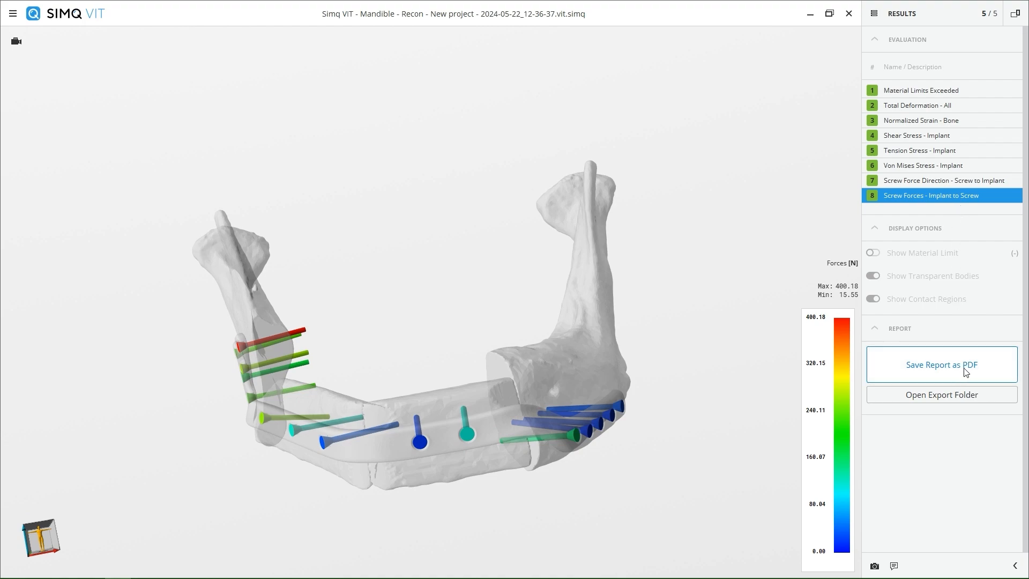
Save the simulation report as PDF and review its System Geometry, Boundary and Initial Conditions, Mesh, Results and Input Data sections in the browser
{"action": "left_click", "coordinate": [941, 365]}
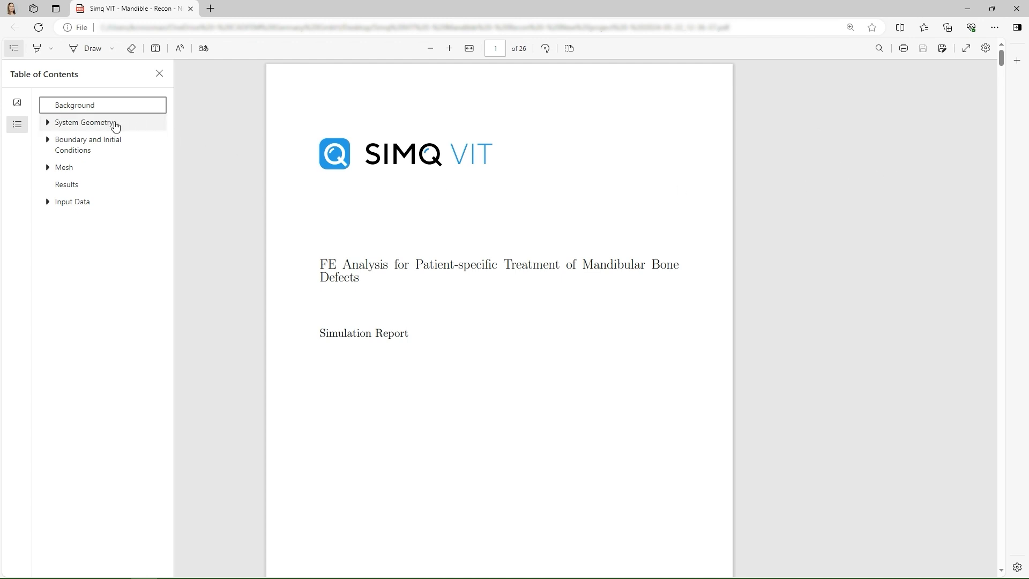
{"action": "left_click", "coordinate": [149, 130]}
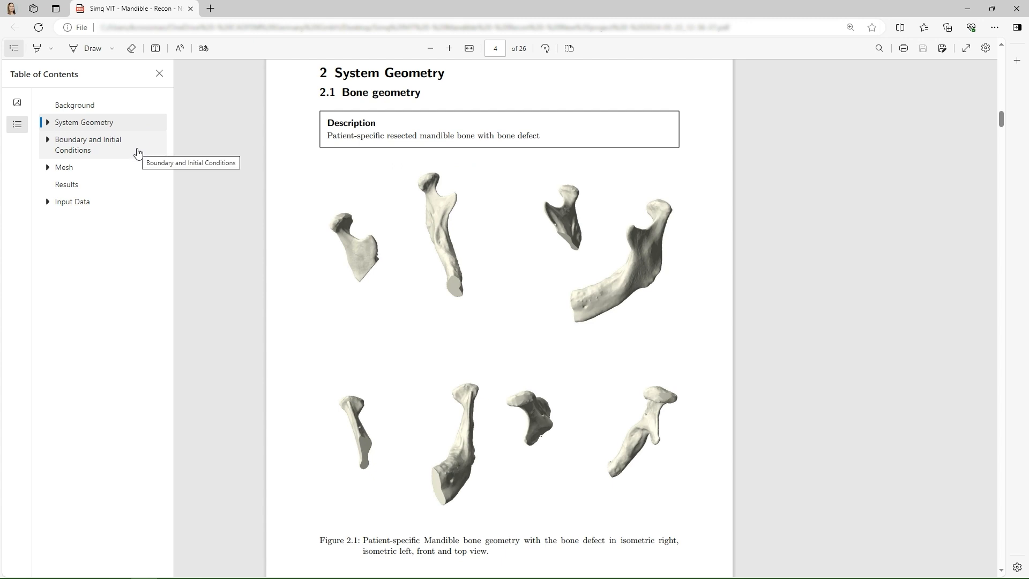
{"action": "left_click", "coordinate": [138, 154]}
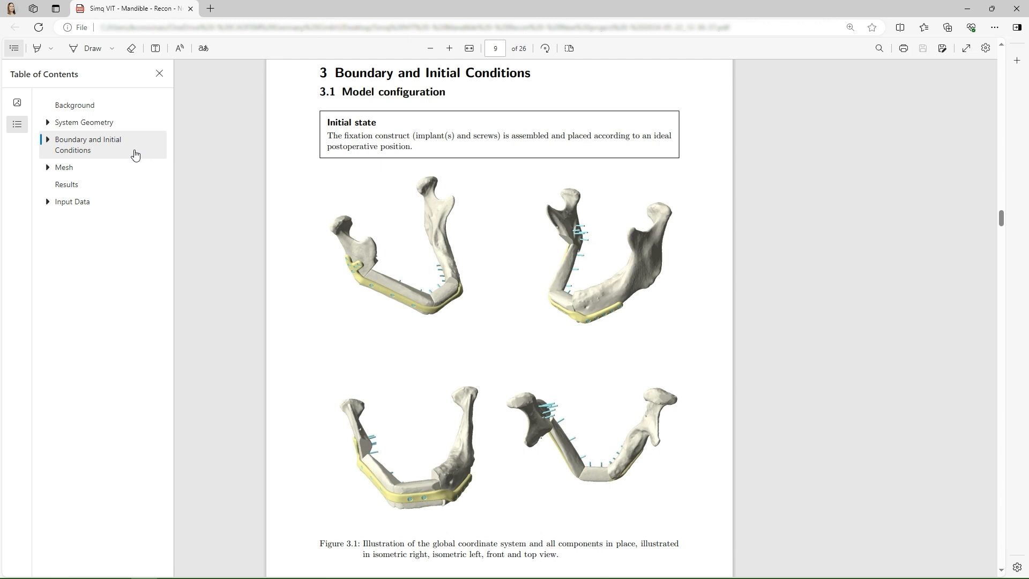
{"action": "left_click", "coordinate": [125, 174]}
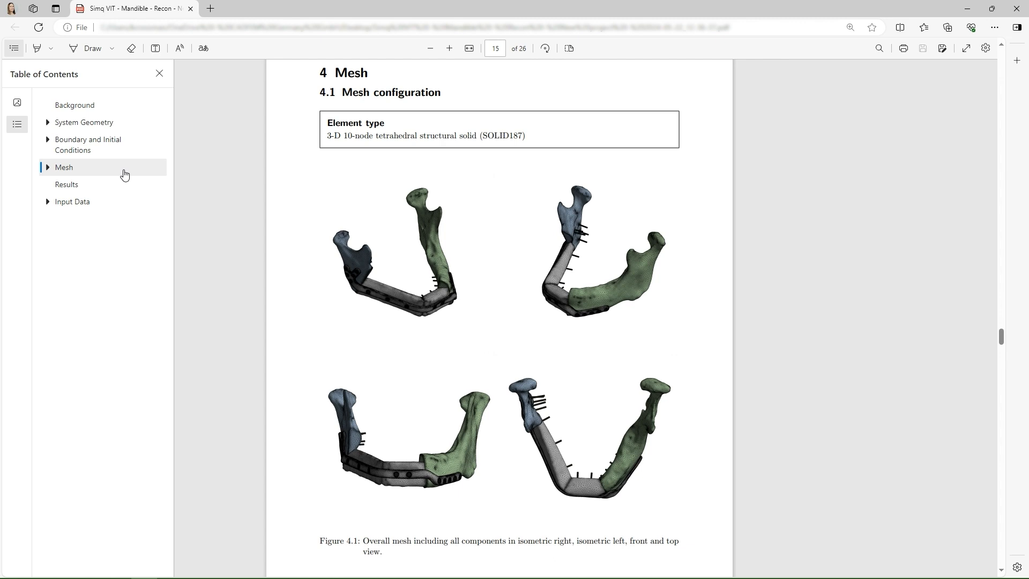
{"action": "left_click", "coordinate": [125, 185]}
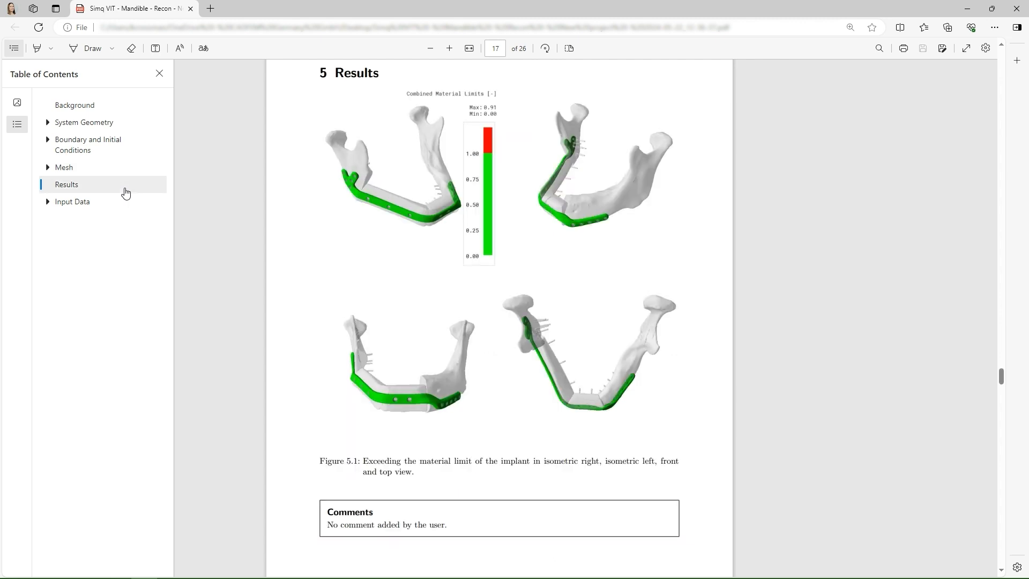
{"action": "left_click", "coordinate": [120, 202]}
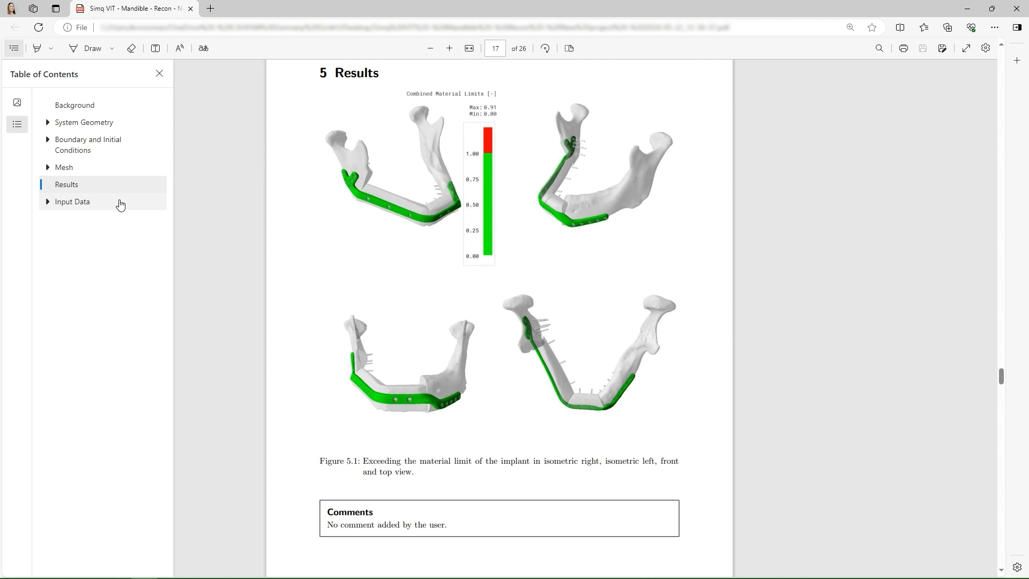